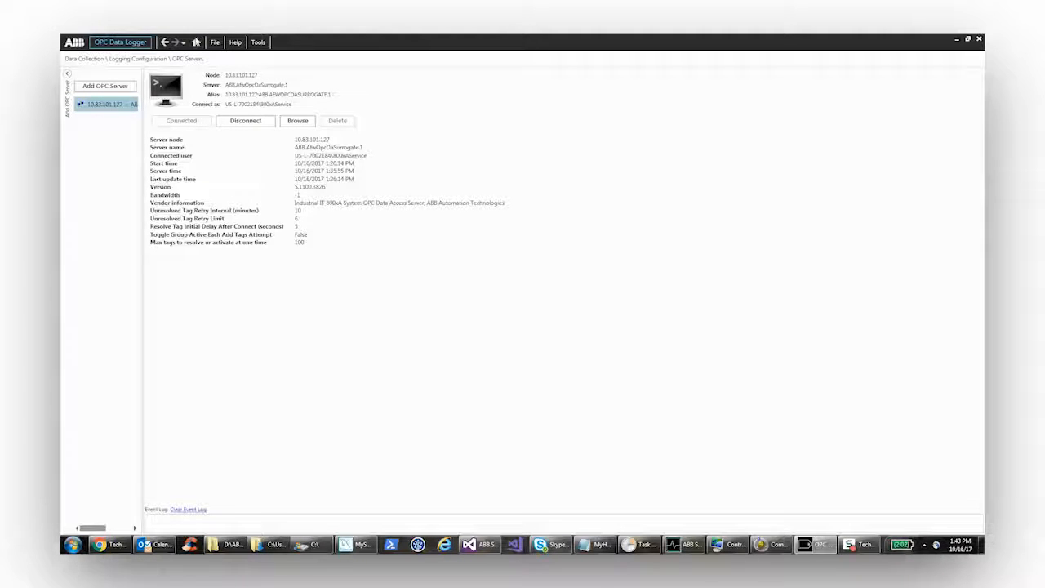
# - Open the OPC pattern definitions and name the pattern PIDLoop
pyautogui.click(196, 42)
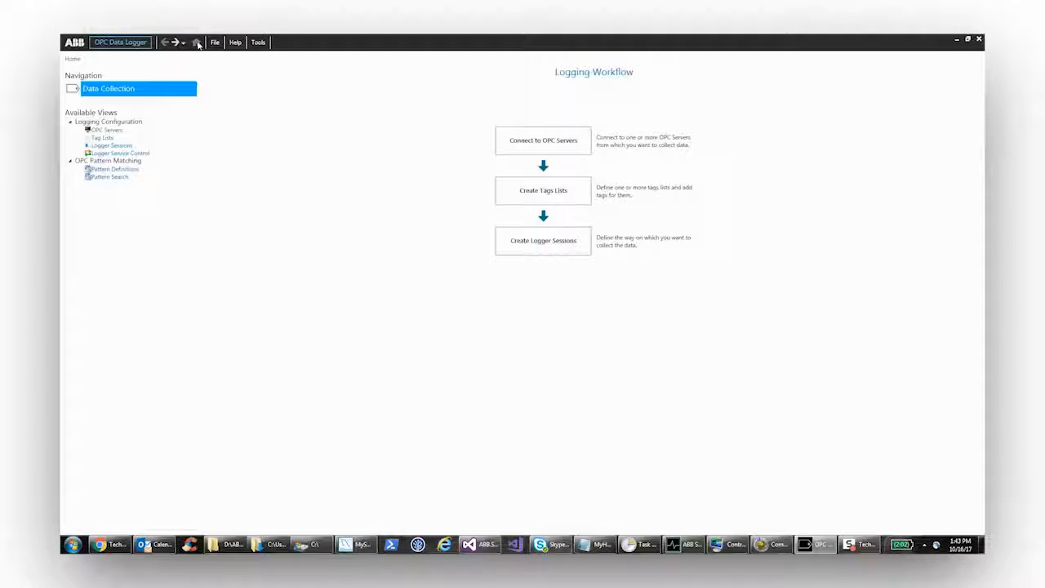
pyautogui.click(108, 169)
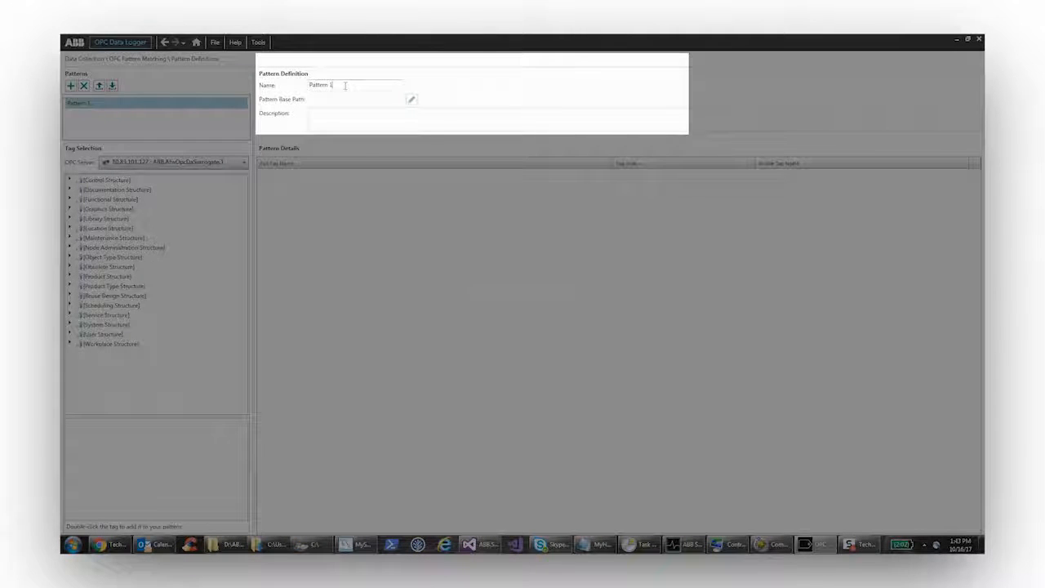
pyautogui.click(345, 85)
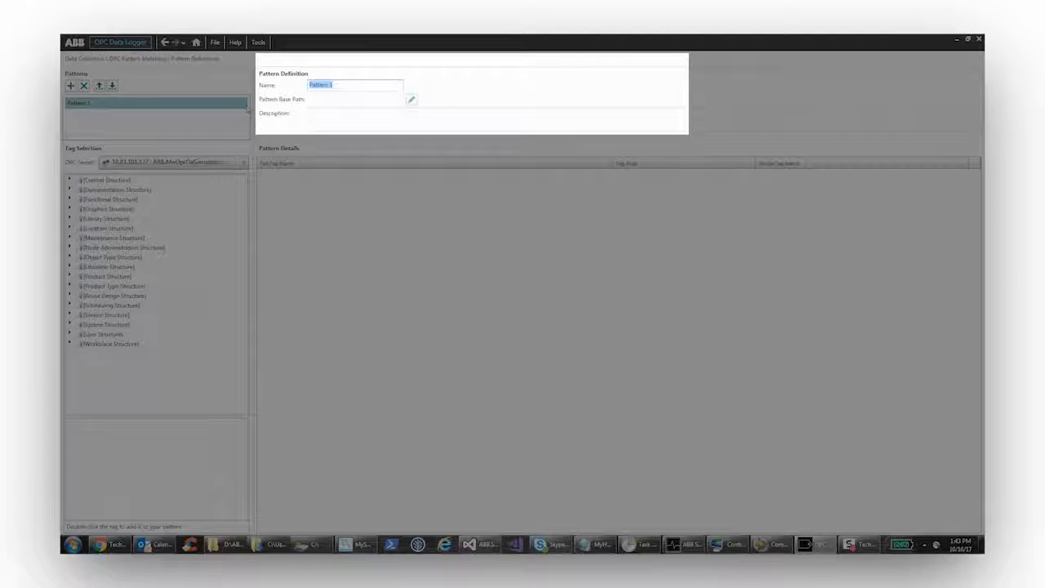
pyautogui.press('BackSpace')
pyautogui.write('PID')
# - Copy the pattern's name into its description so it reads PIDLoop
pyautogui.doubleClick(331, 85)
pyautogui.hotkey('ctrl', 'c')
pyautogui.click(390, 117)
pyautogui.hotkey('ctrl', 'v')
# - Expand Control Structure through Root, Control Network, PID_Application, Applications, Application_1, Programs and PID1, and select PidLoop_1 to list its tags
pyautogui.click(71, 181)
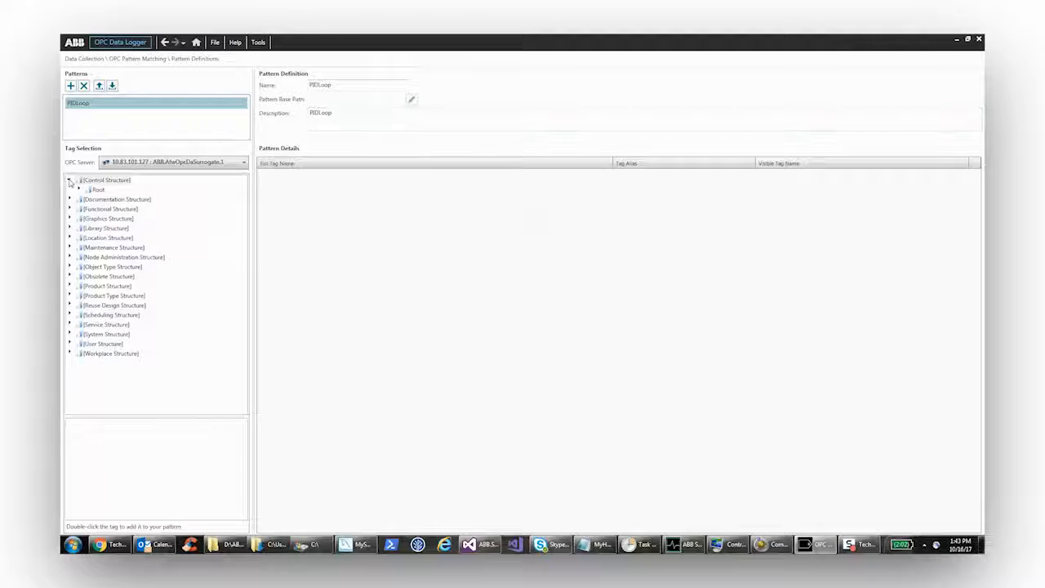
pyautogui.click(78, 190)
pyautogui.click(87, 200)
pyautogui.click(97, 209)
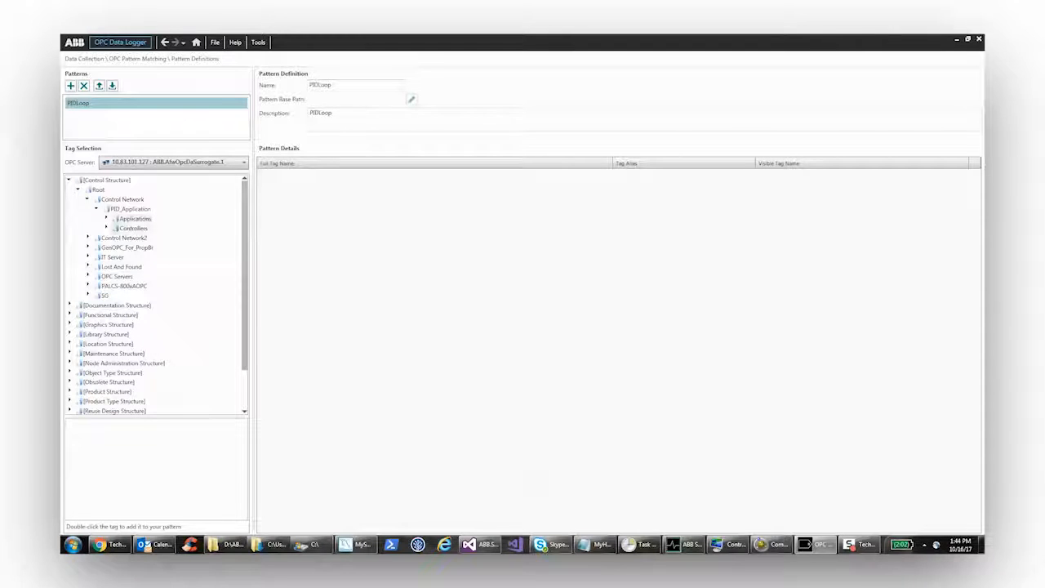
pyautogui.click(106, 219)
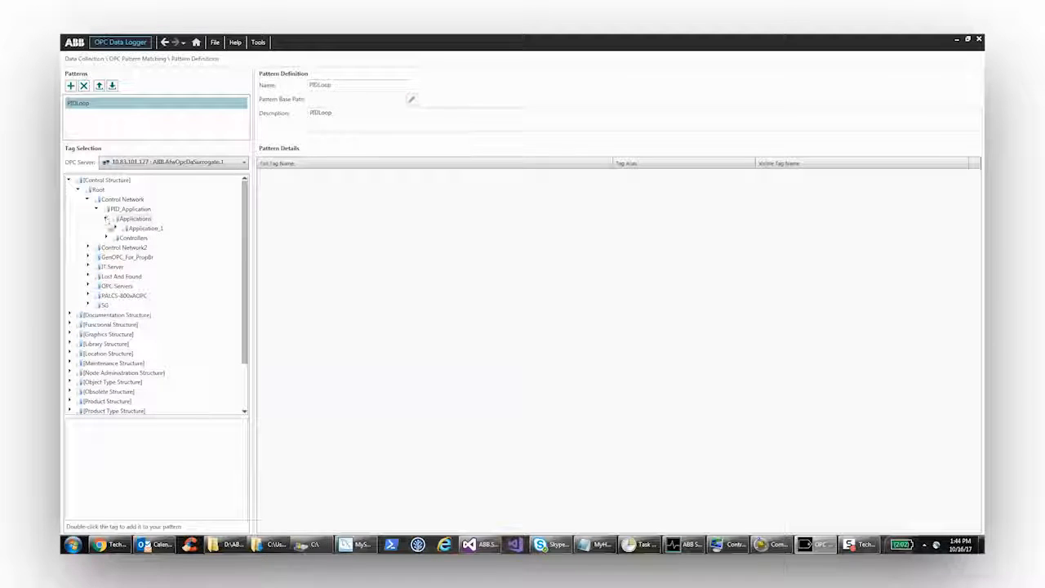
pyautogui.click(115, 228)
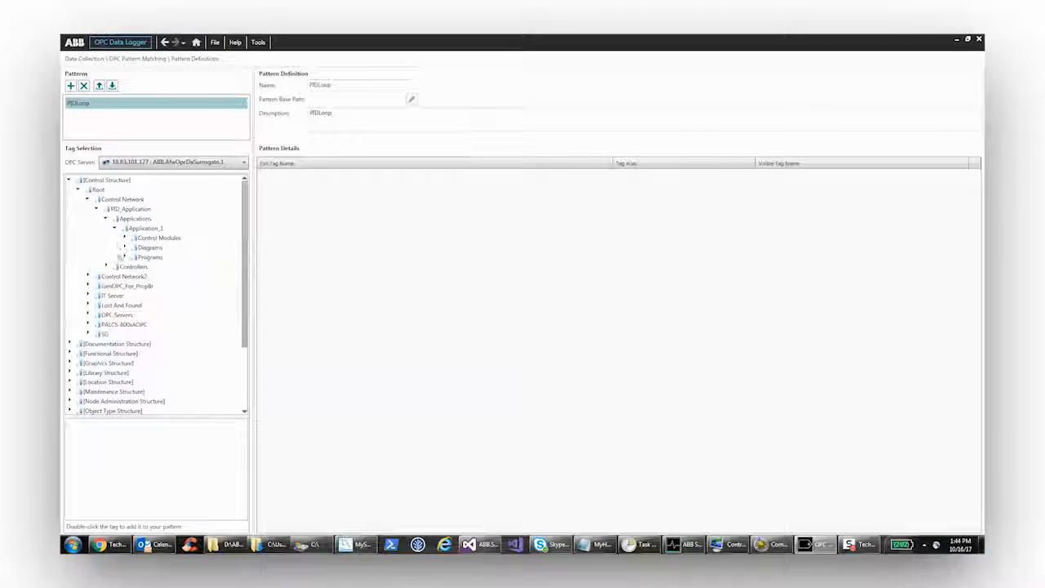
pyautogui.click(125, 257)
pyautogui.click(133, 267)
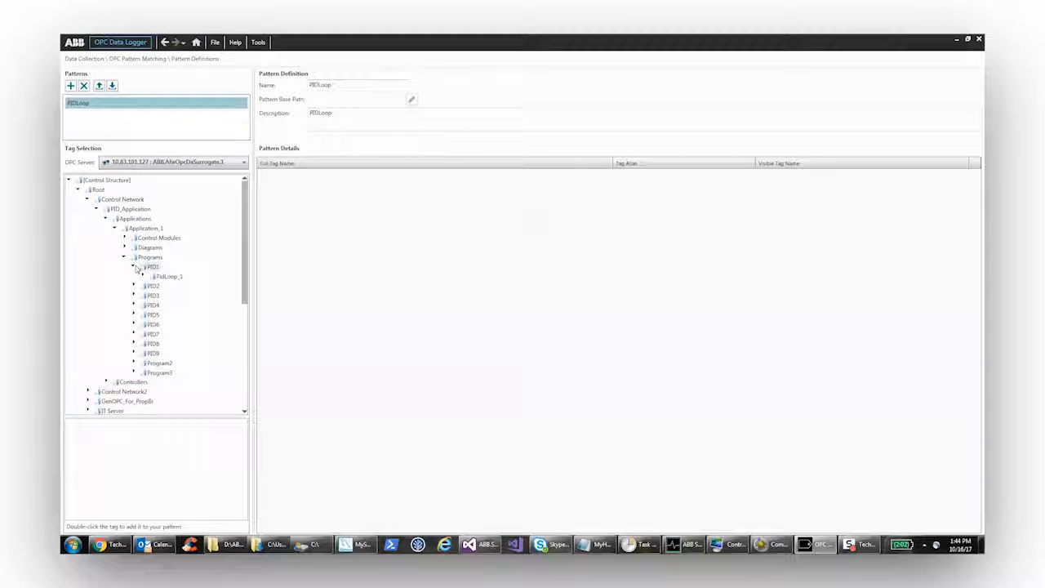
pyautogui.click(151, 268)
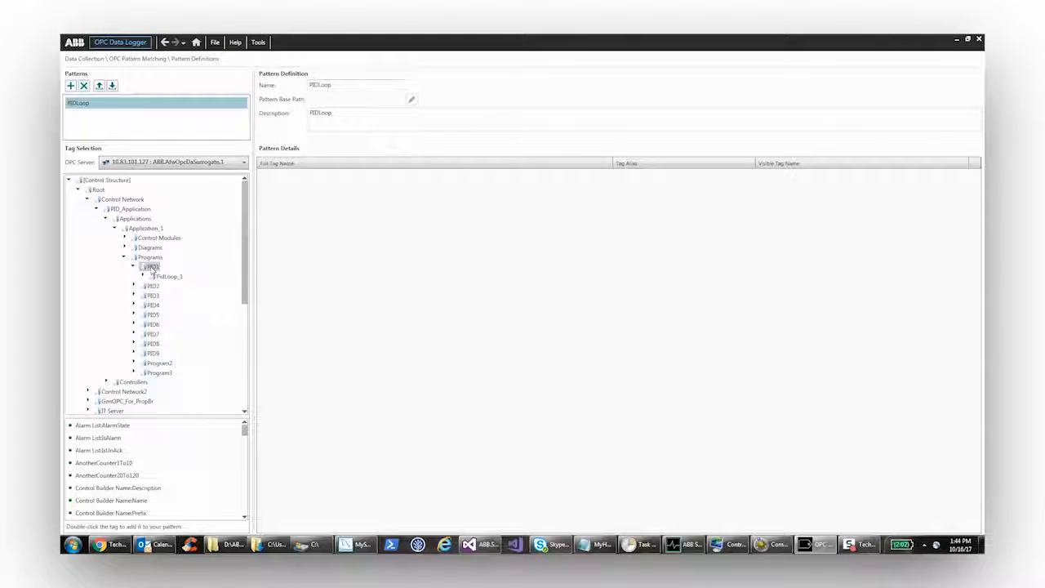
pyautogui.click(162, 277)
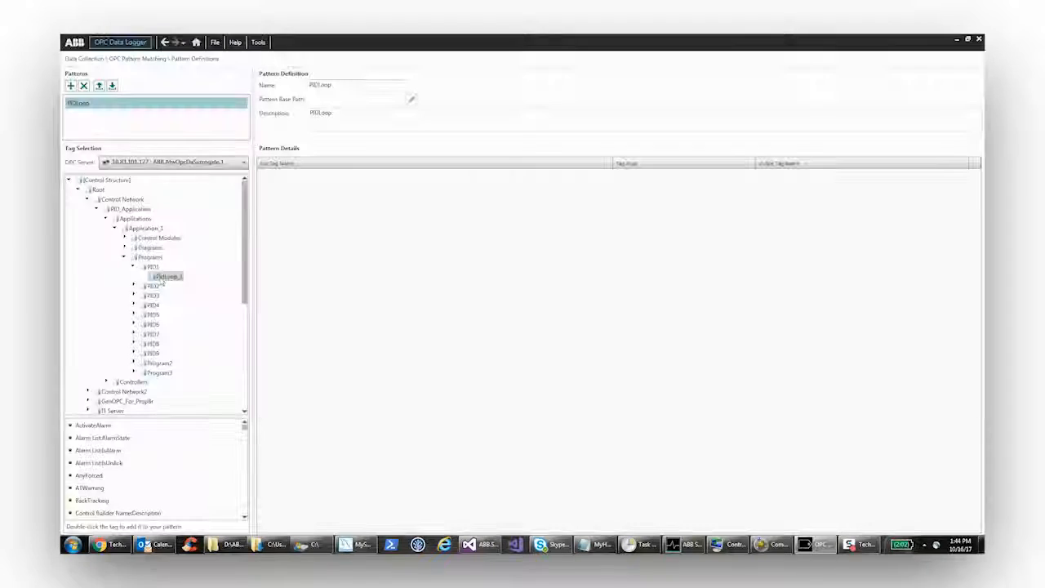
# - Add the Pv.Value, Out.Value and Sp tags of PidLoop_1 to the pattern details
pyautogui.moveTo(244, 269); pyautogui.dragTo(247, 361)
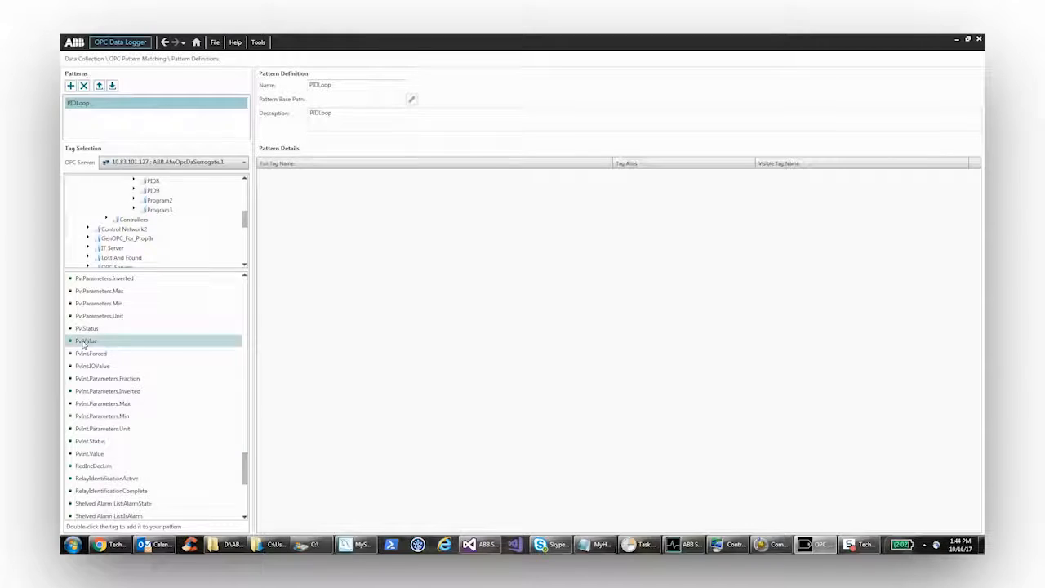
pyautogui.click(95, 343)
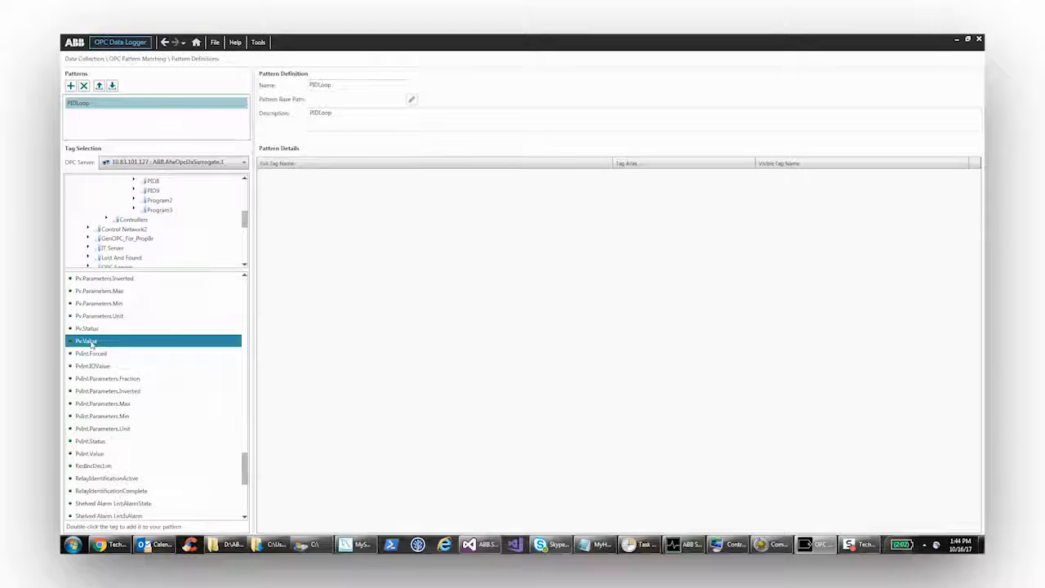
pyautogui.doubleClick(96, 343)
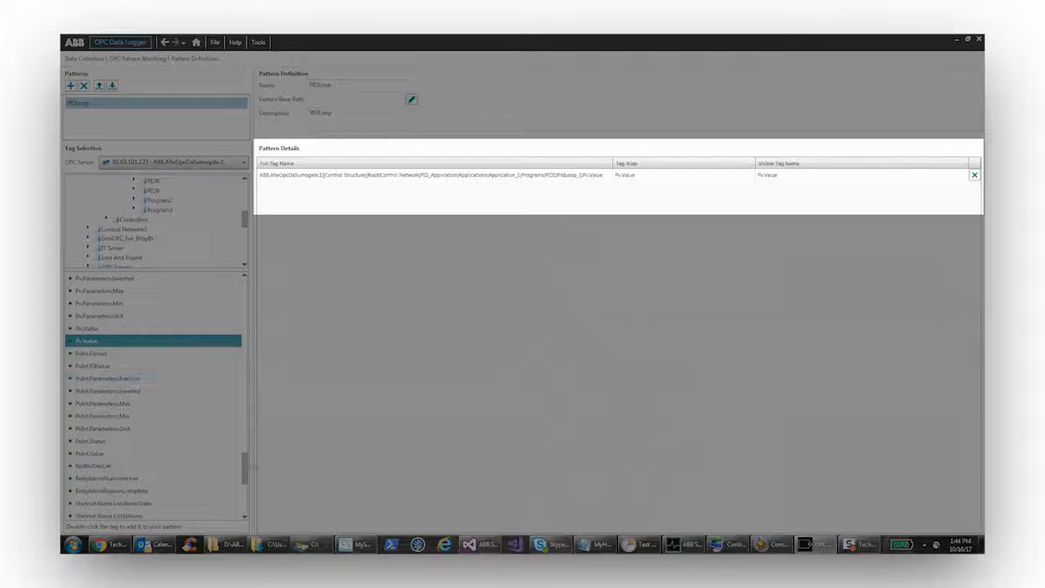
pyautogui.moveTo(245, 469); pyautogui.dragTo(249, 450)
pyautogui.doubleClick(91, 328)
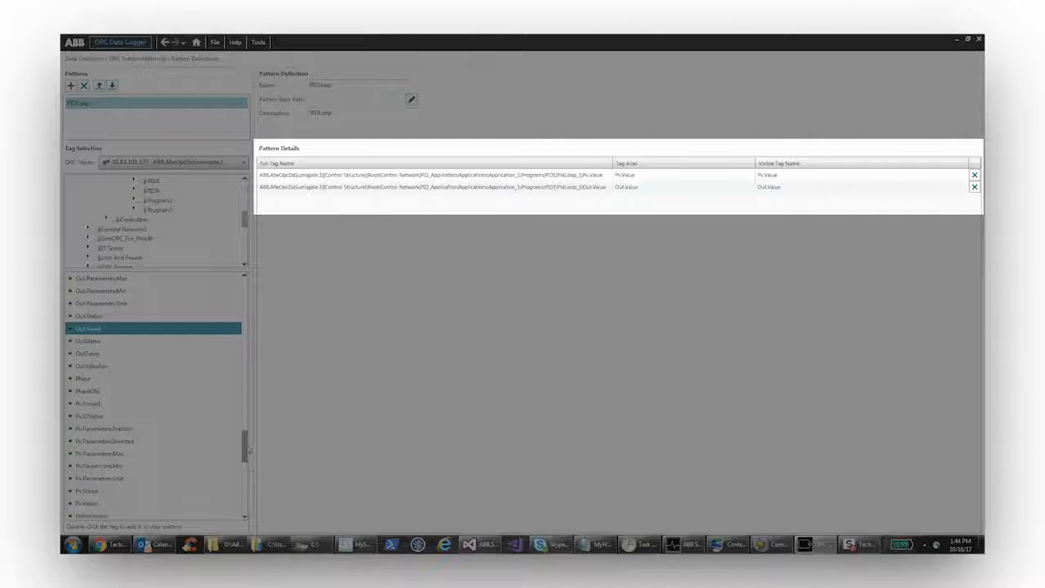
pyautogui.scroll(-8, 154, 396)
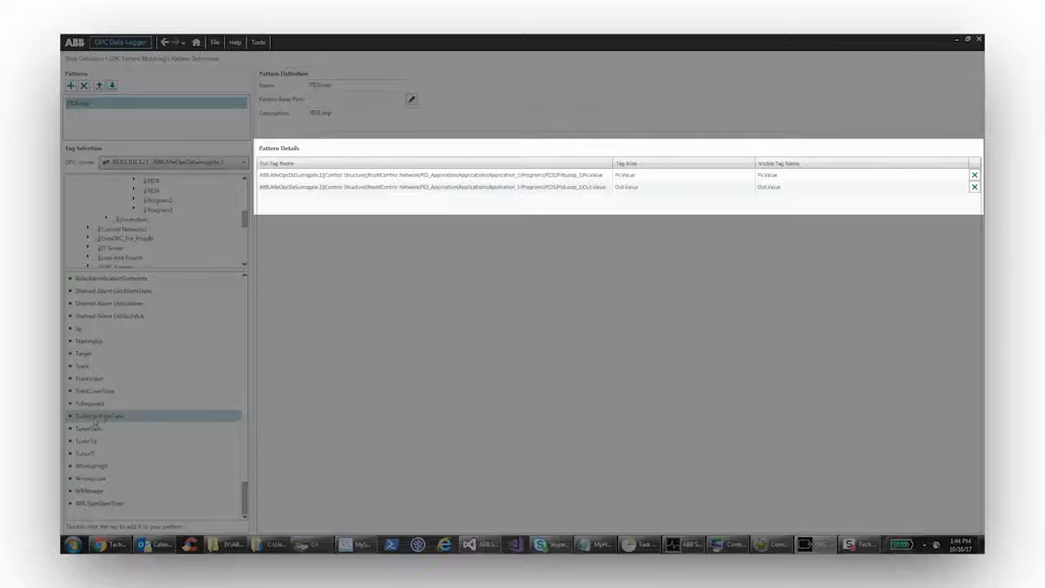
pyautogui.click(82, 329)
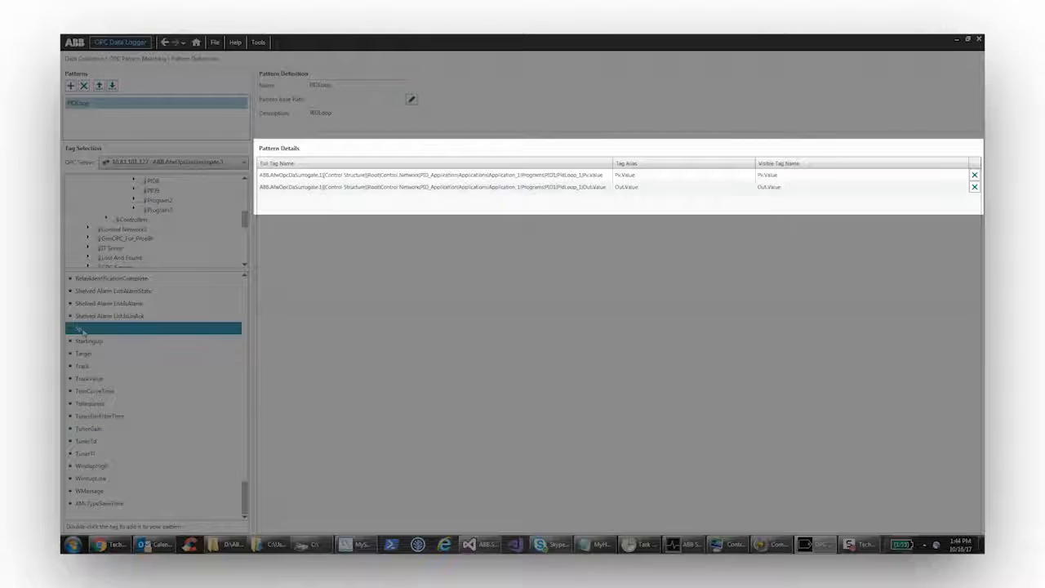
pyautogui.doubleClick(82, 330)
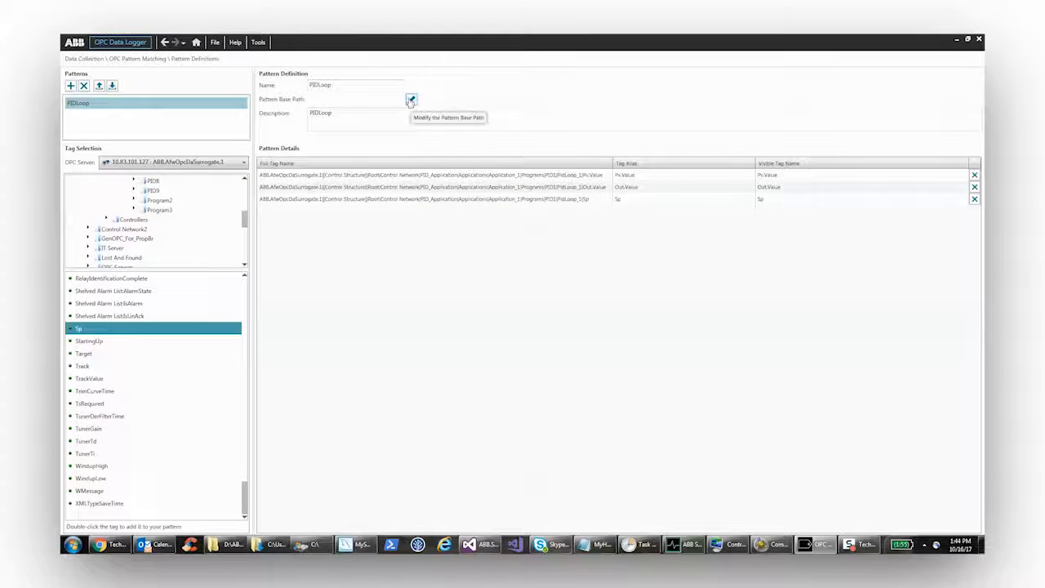
# - Set the pattern base path to the Control Structure, PID_Application and PID1 levels
pyautogui.click(411, 100)
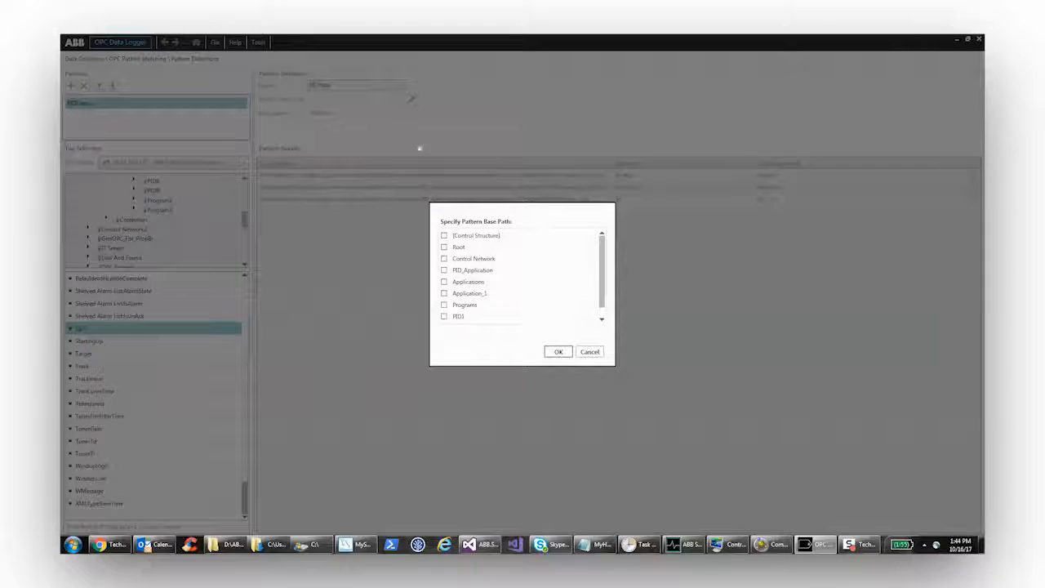
pyautogui.click(443, 235)
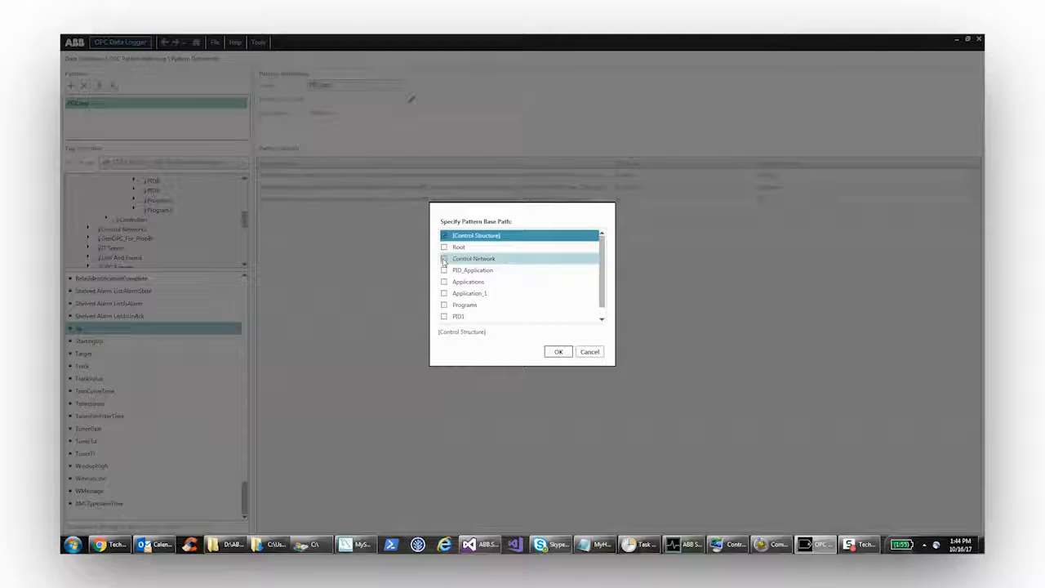
pyautogui.click(443, 271)
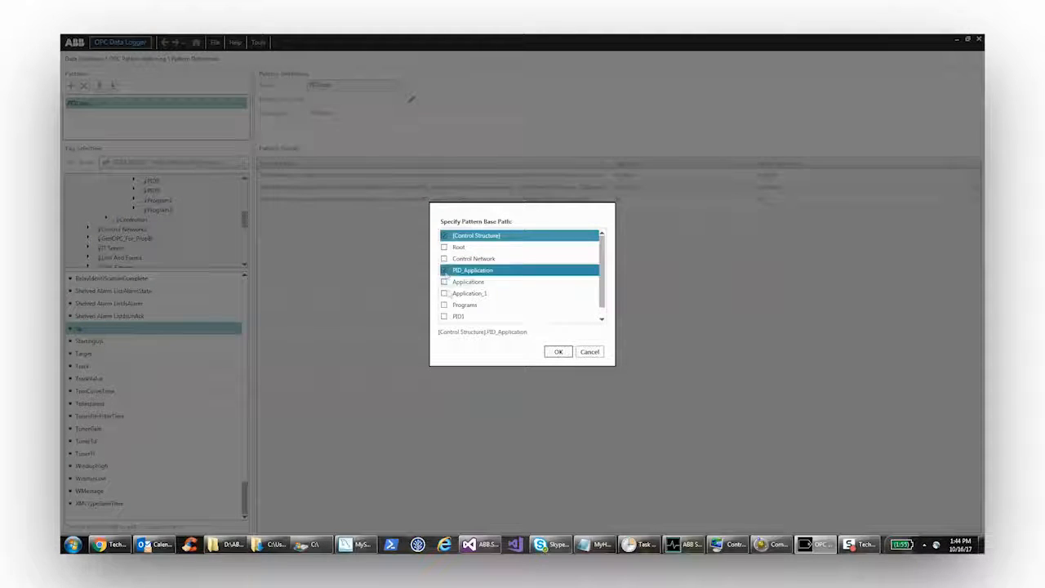
pyautogui.click(443, 317)
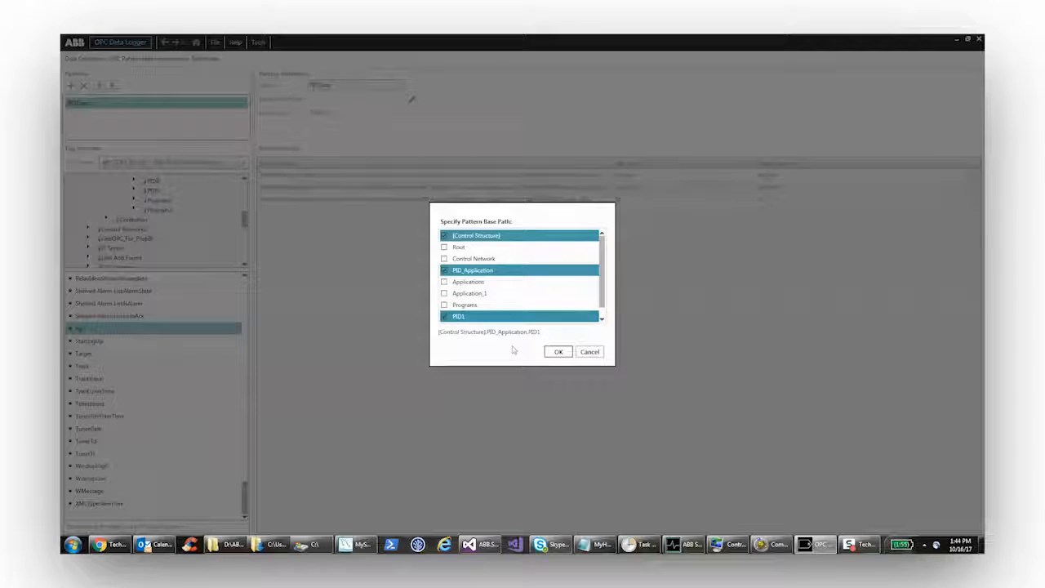
pyautogui.click(556, 352)
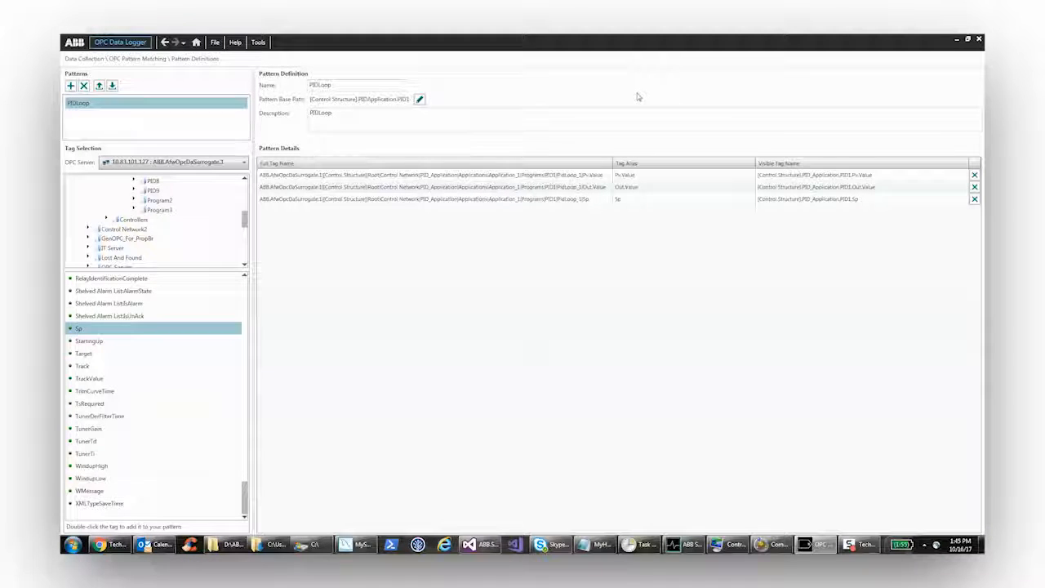
# - Open the pattern search, name the search PIDLoop and include the PIDLoop pattern in it
pyautogui.click(196, 42)
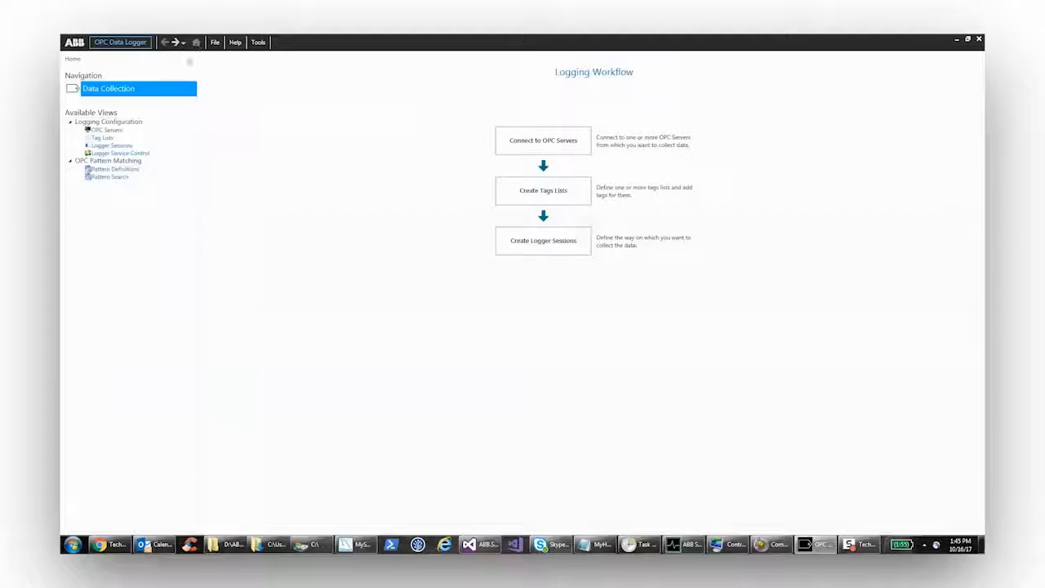
pyautogui.click(115, 177)
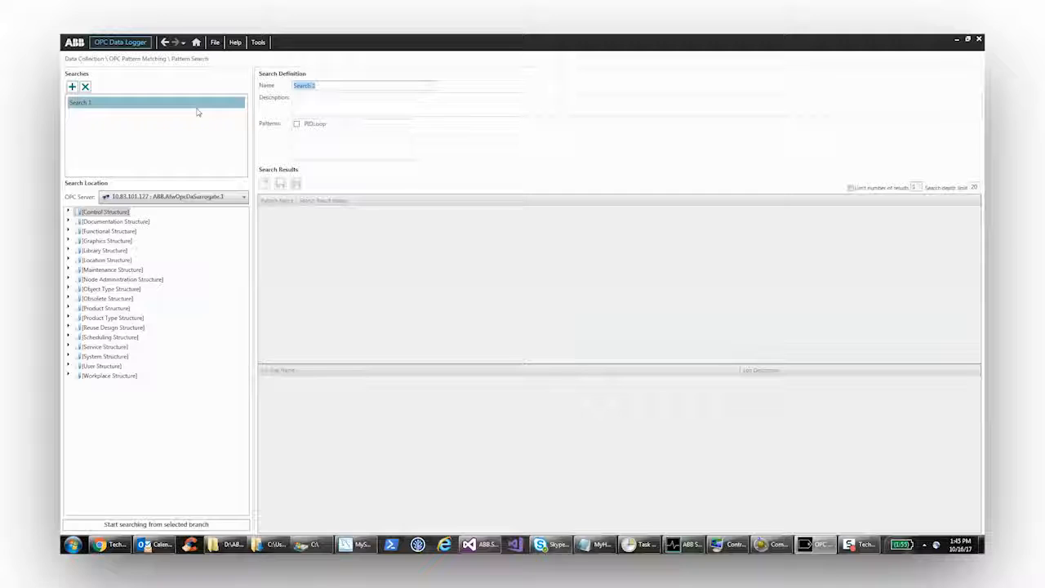
pyautogui.write('PIDLoop')
pyautogui.click(296, 124)
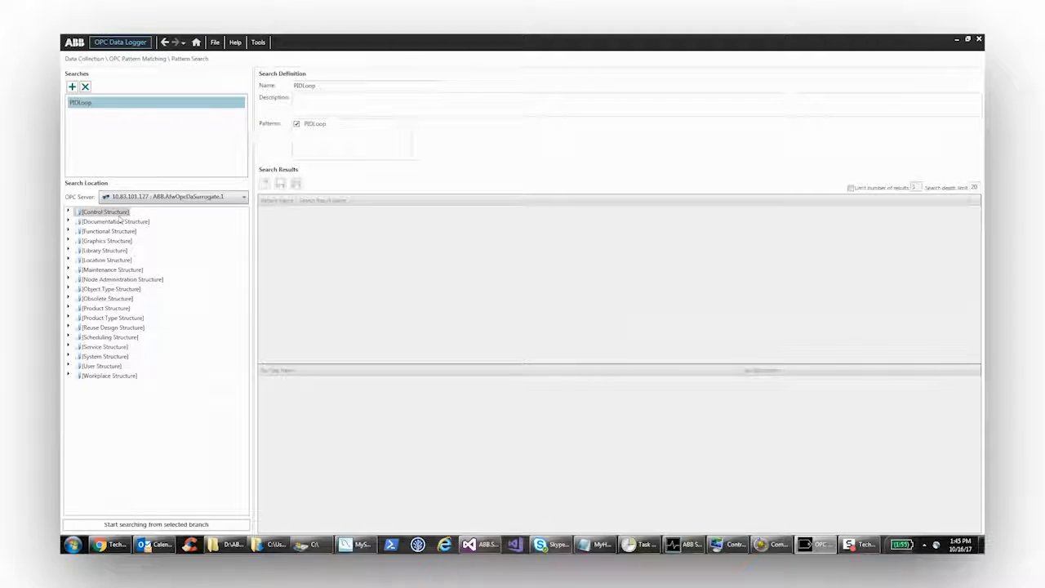
# - Run the pattern search from the Application_1 branch under Control Network, PID_Application, Applications, and accept the results
pyautogui.click(68, 211)
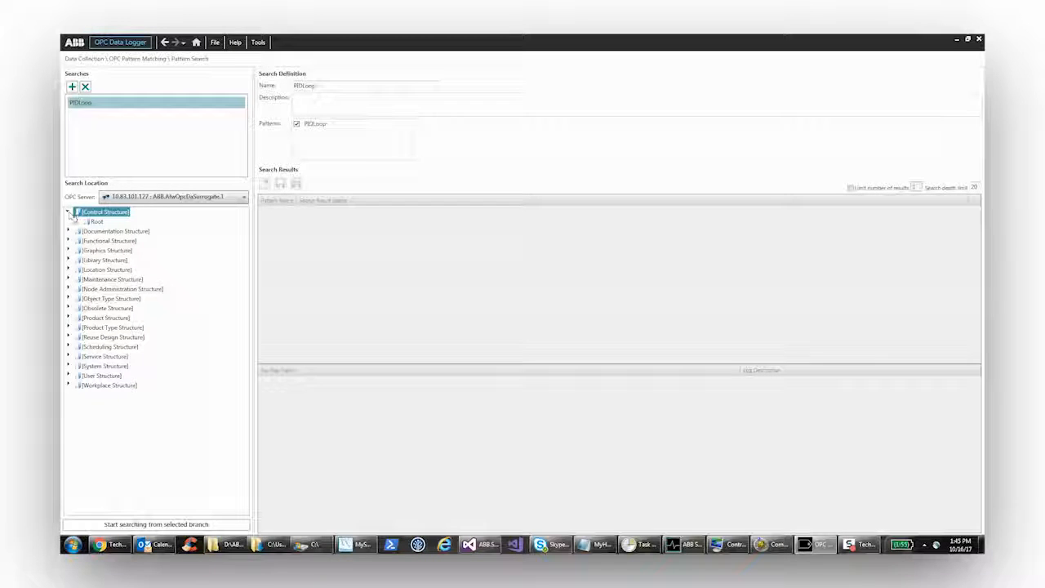
pyautogui.click(79, 222)
pyautogui.click(86, 232)
pyautogui.click(96, 241)
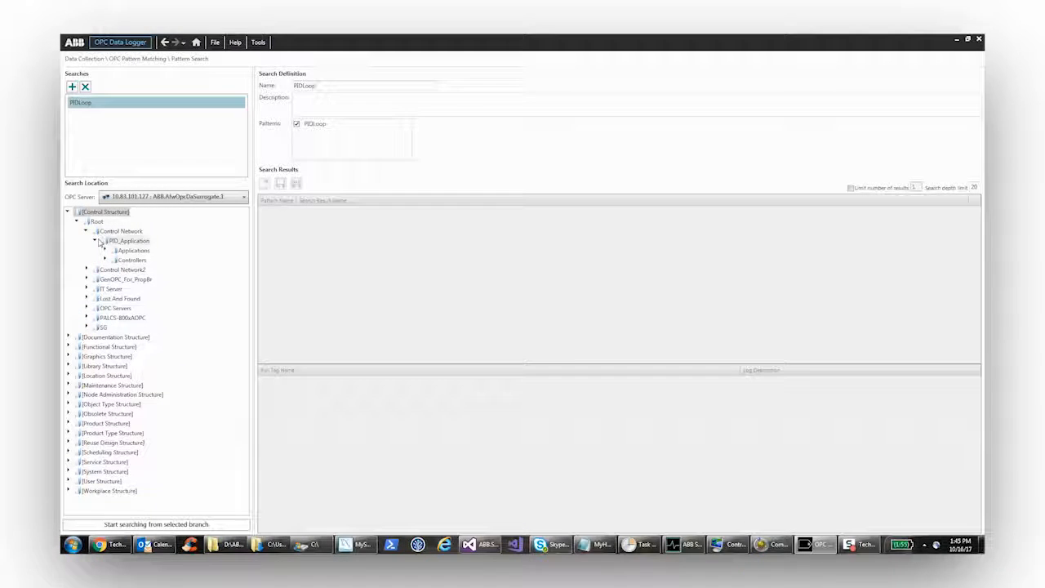
pyautogui.click(106, 251)
pyautogui.click(113, 260)
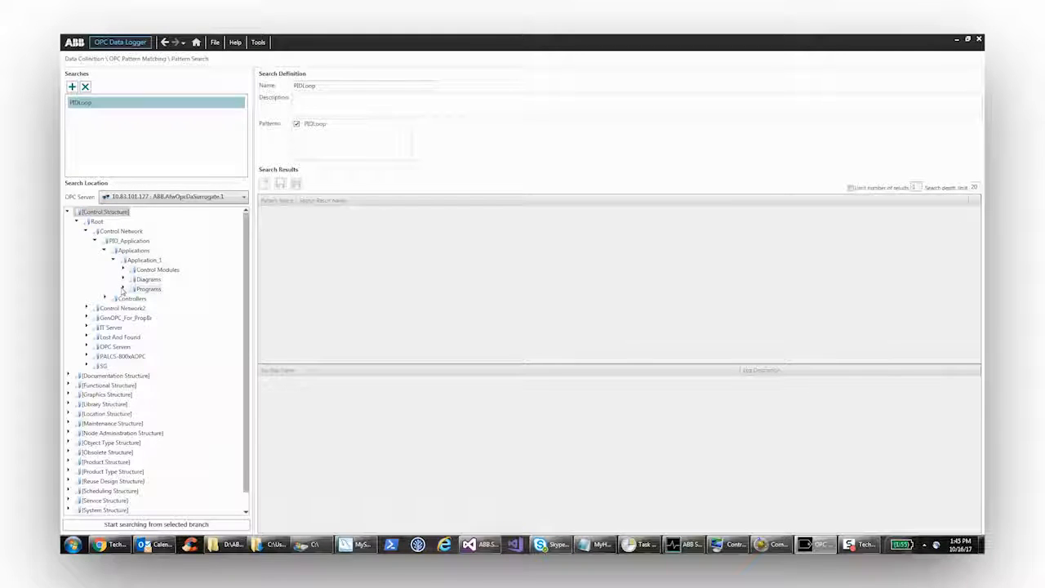
pyautogui.click(123, 290)
pyautogui.click(123, 289)
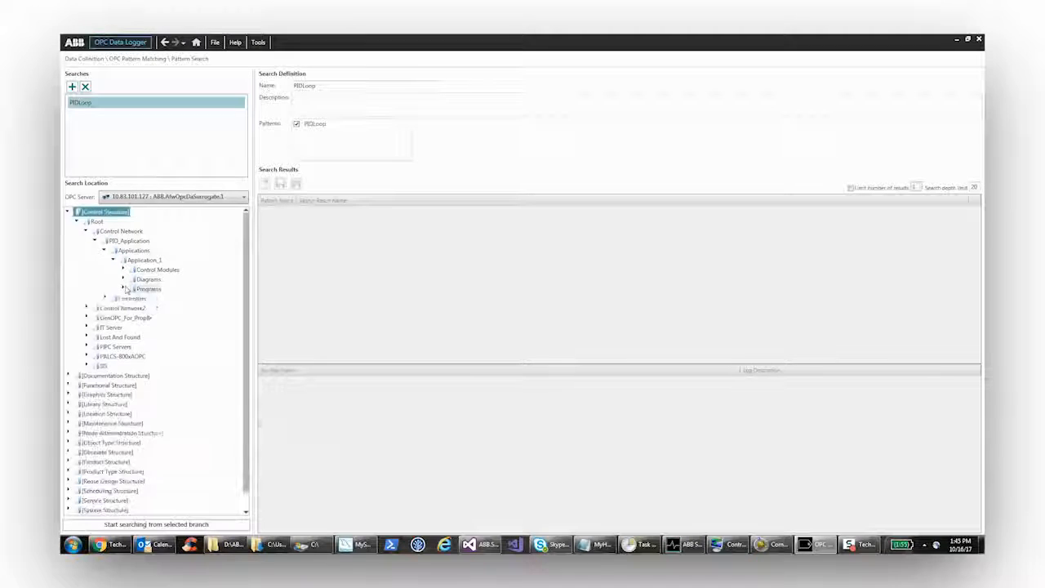
pyautogui.click(123, 289)
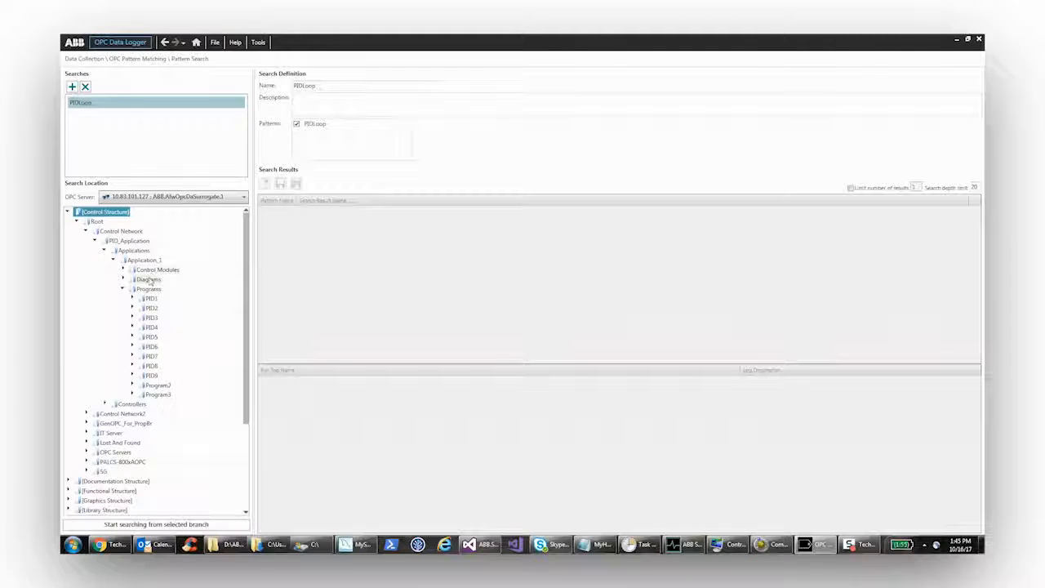
pyautogui.click(149, 261)
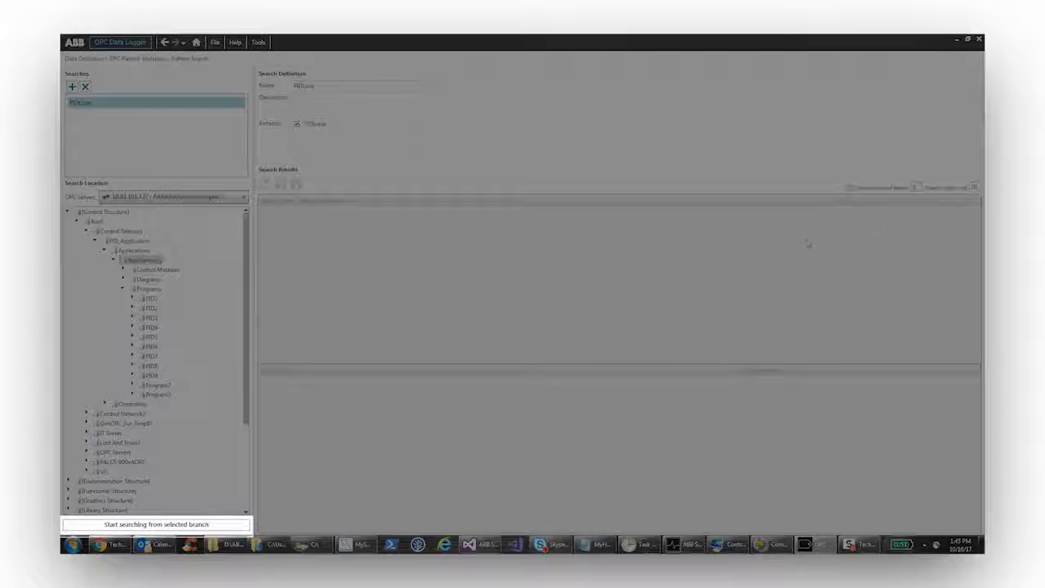
pyautogui.click(173, 527)
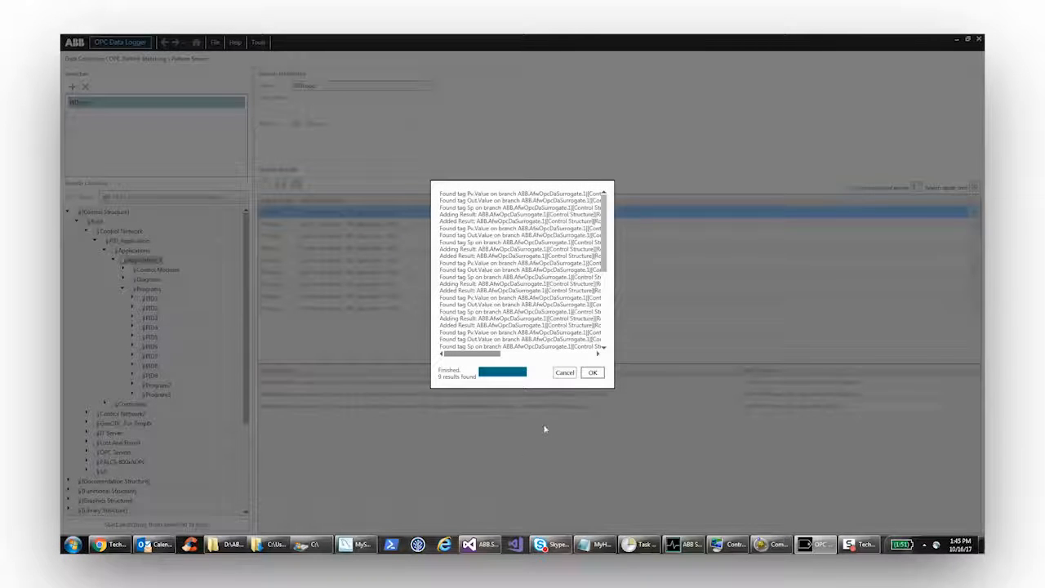
pyautogui.click(594, 373)
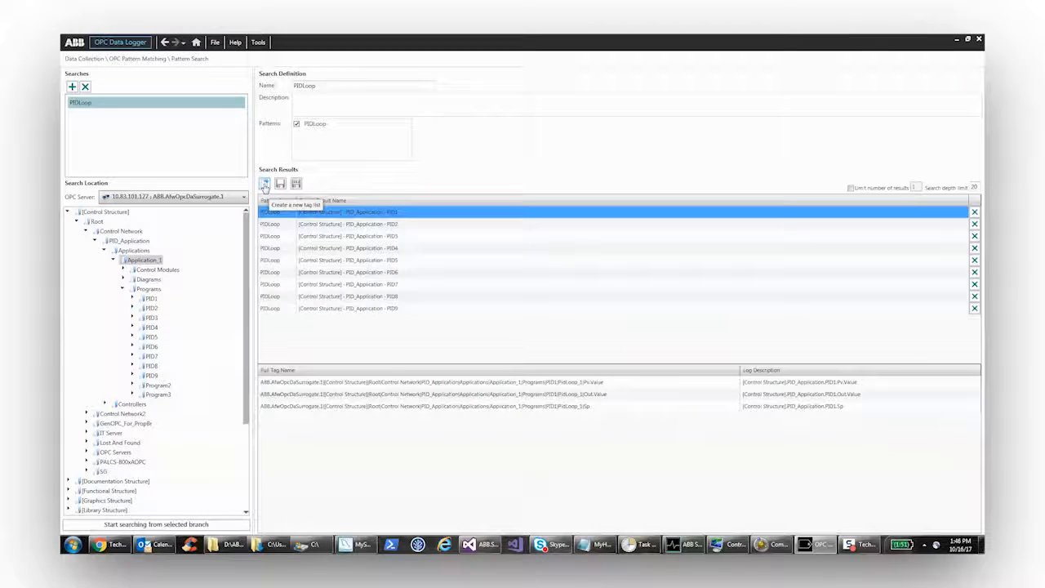
# - Create a new tag list named PIDLoops from the search results
pyautogui.click(264, 185)
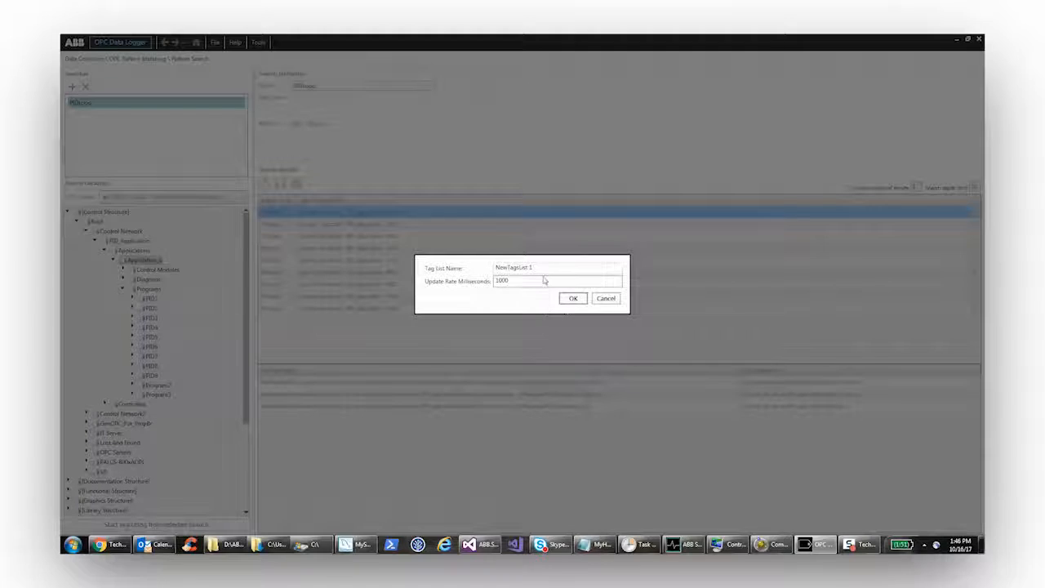
pyautogui.write('PIDLoops')
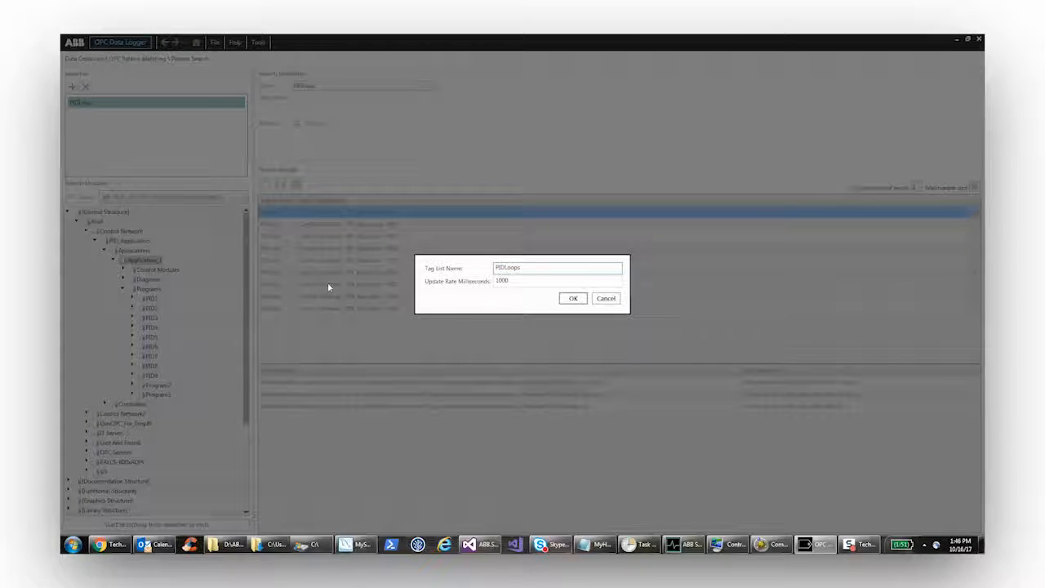
pyautogui.click(573, 299)
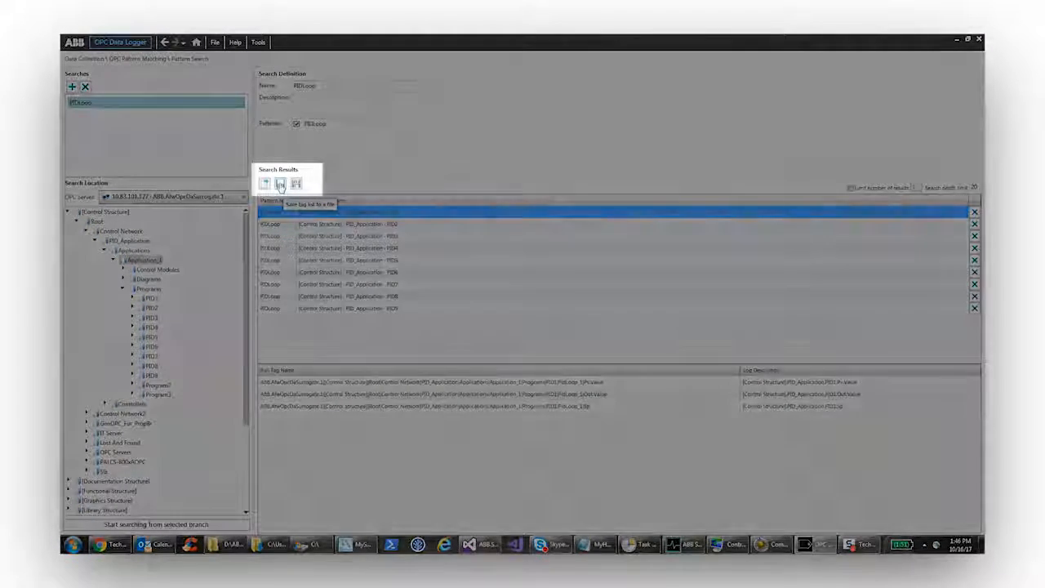
# - Save the PIDLoop search definition's results to the Desktop as a tag list file (*.atl) named PIDLoops
pyautogui.click(280, 185)
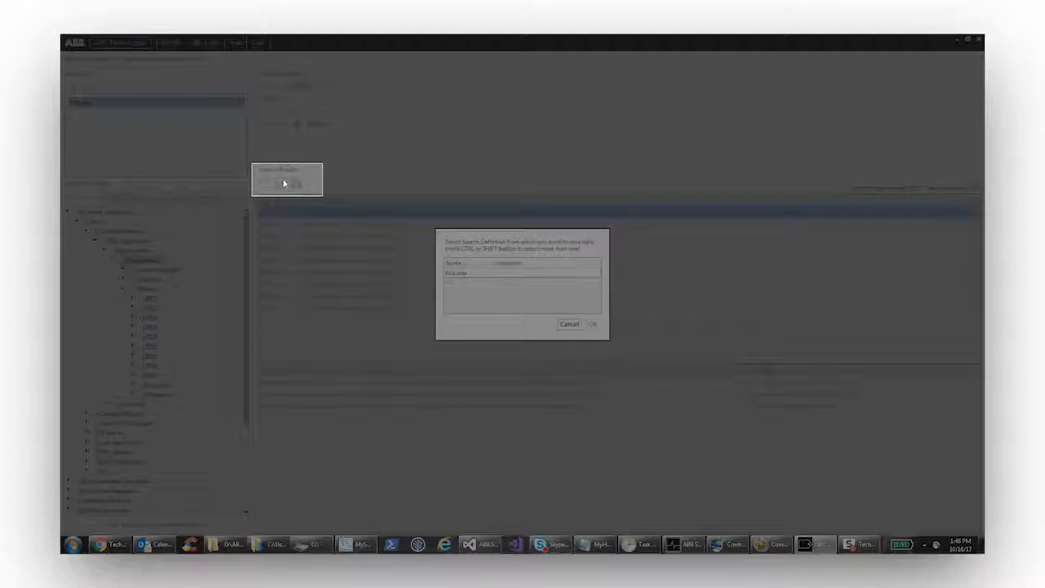
pyautogui.click(513, 276)
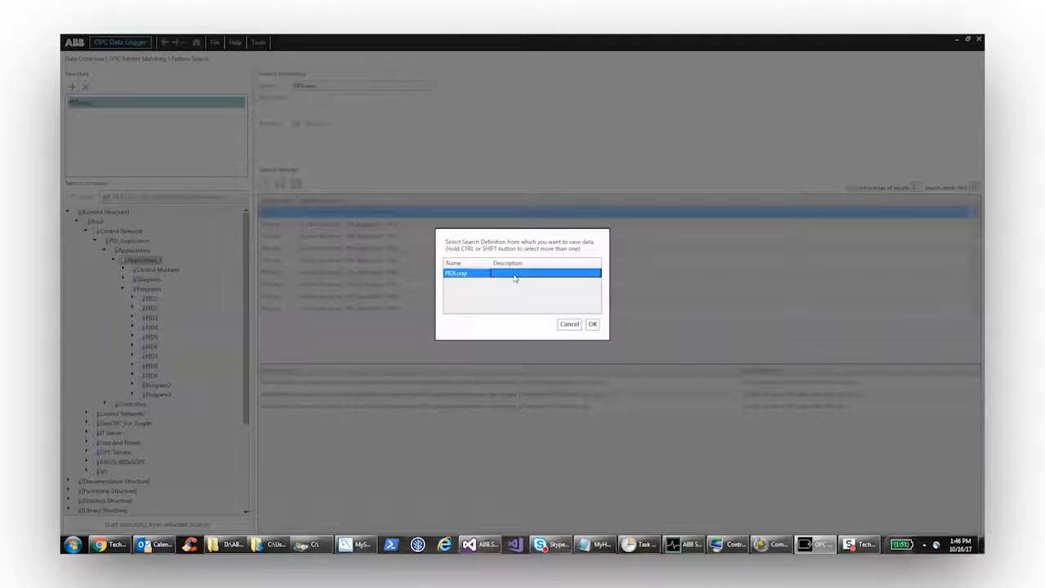
pyautogui.click(594, 327)
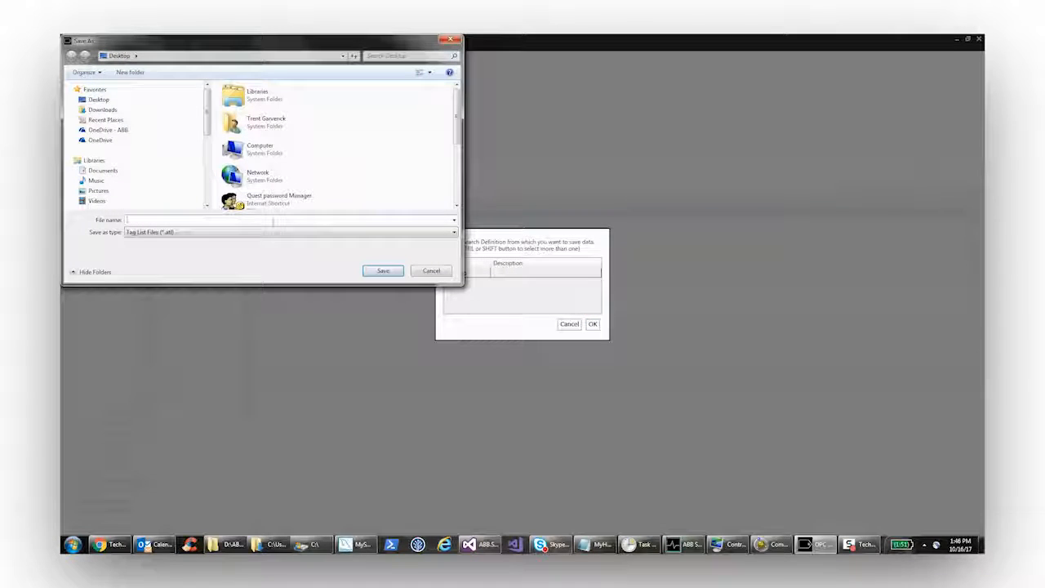
pyautogui.write('PIDLoops')
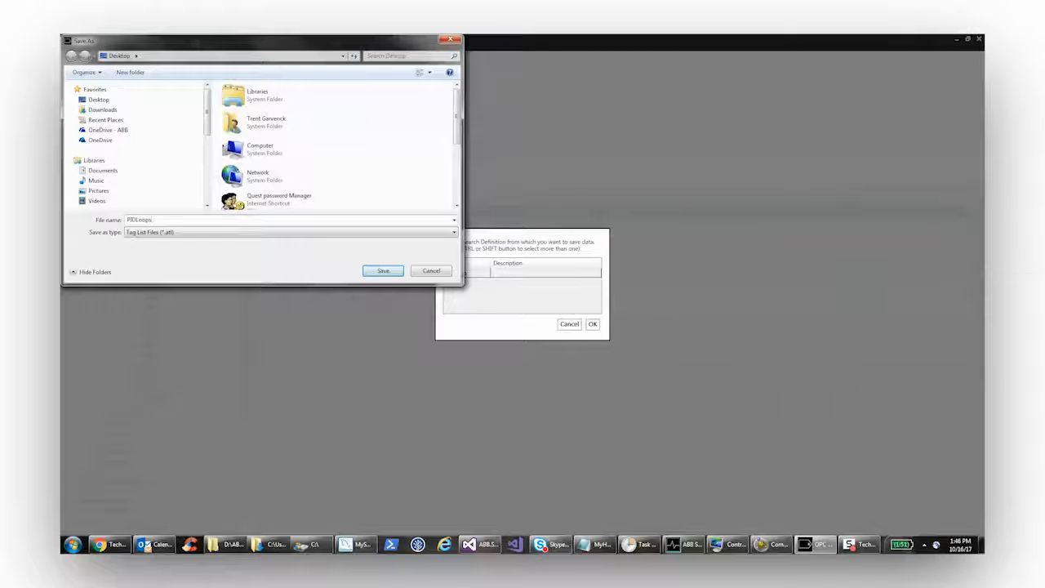
pyautogui.click(383, 270)
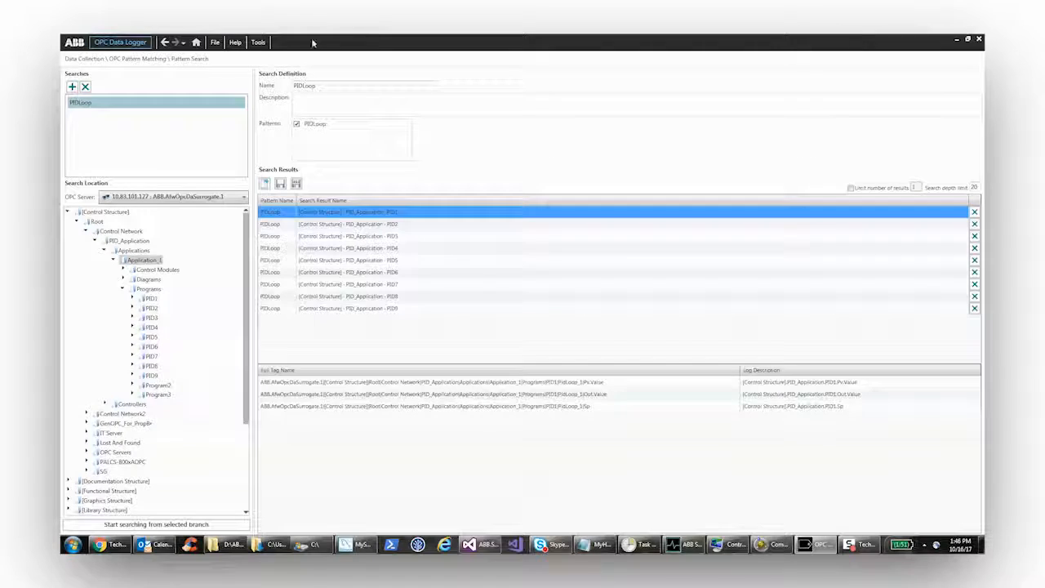
# - Open the PIDLoops tag list in the Tag Lists view of the logging configuration
pyautogui.click(196, 42)
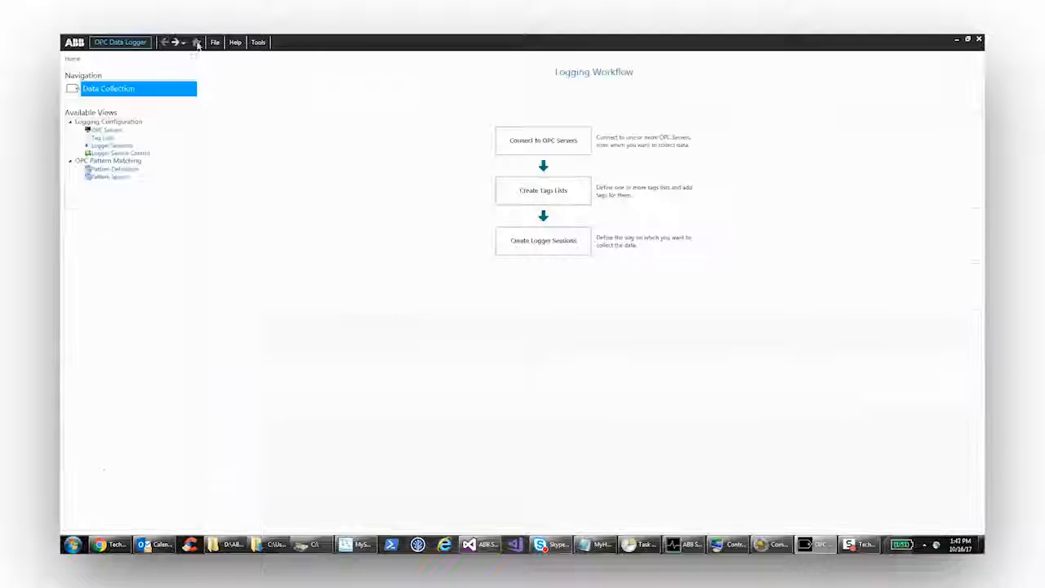
pyautogui.click(103, 139)
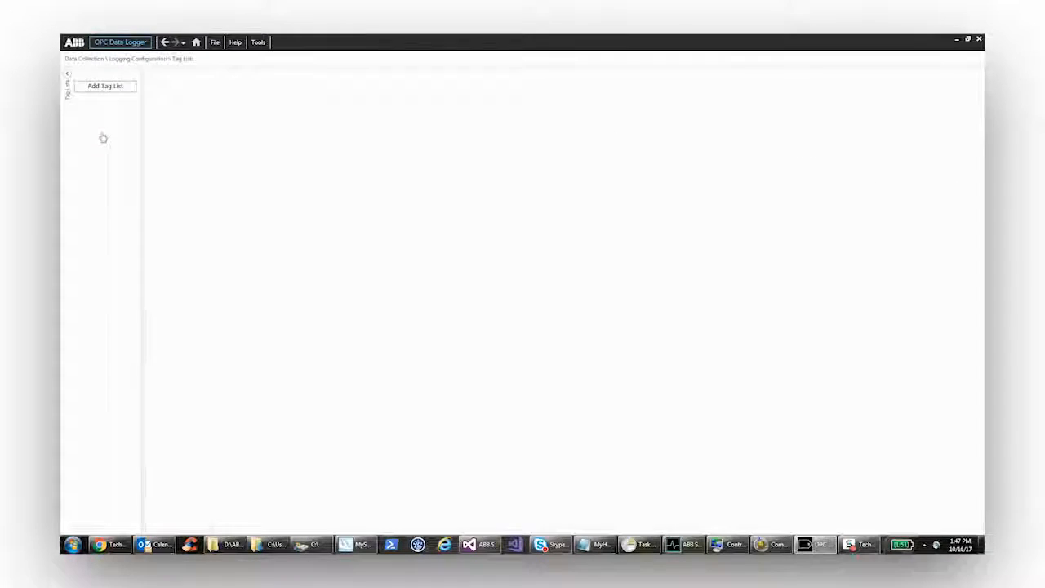
pyautogui.click(107, 103)
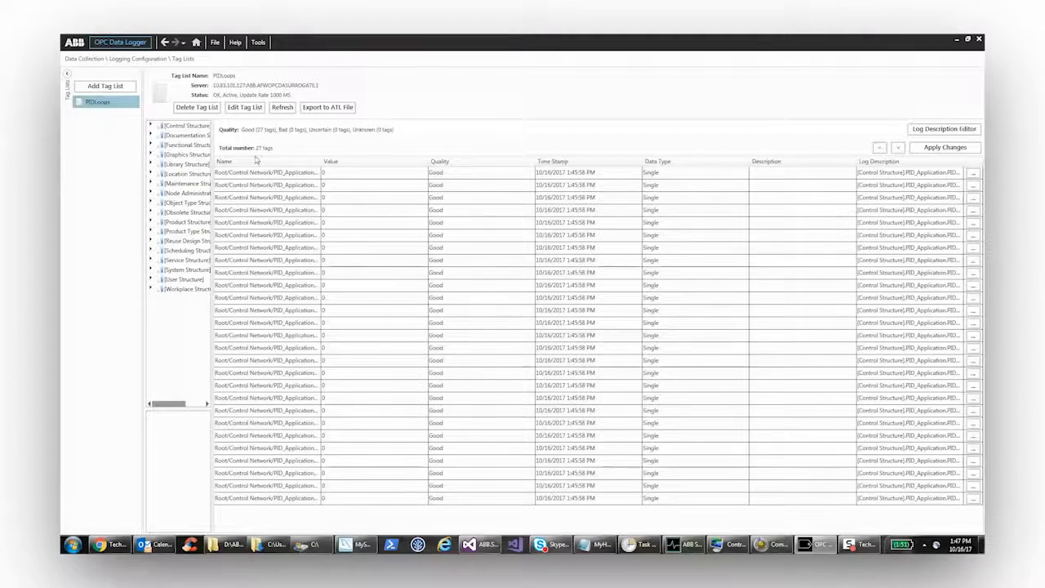